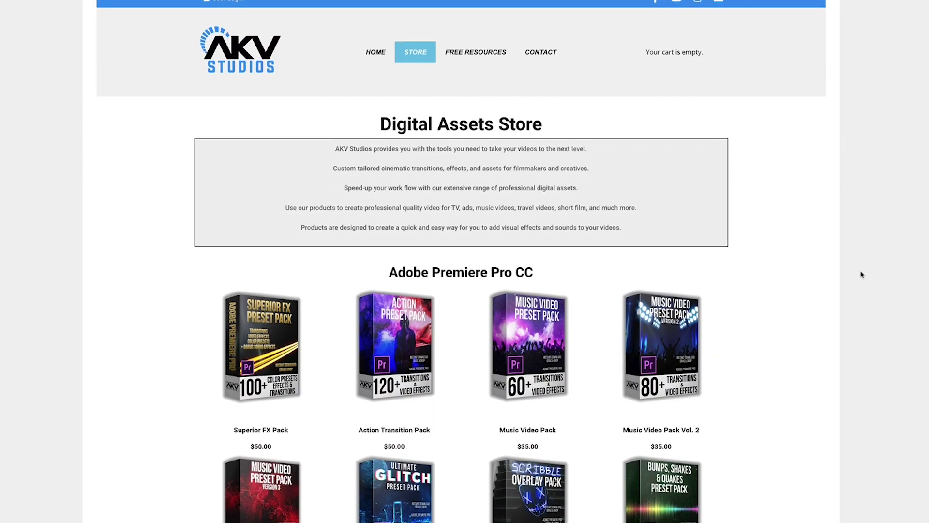
- Scroll the AKV Studios store page past the Datamosh pack through the Premiere Pro preset packs
scroll(861, 272, down, 2)
scroll(861, 274, down, 3)
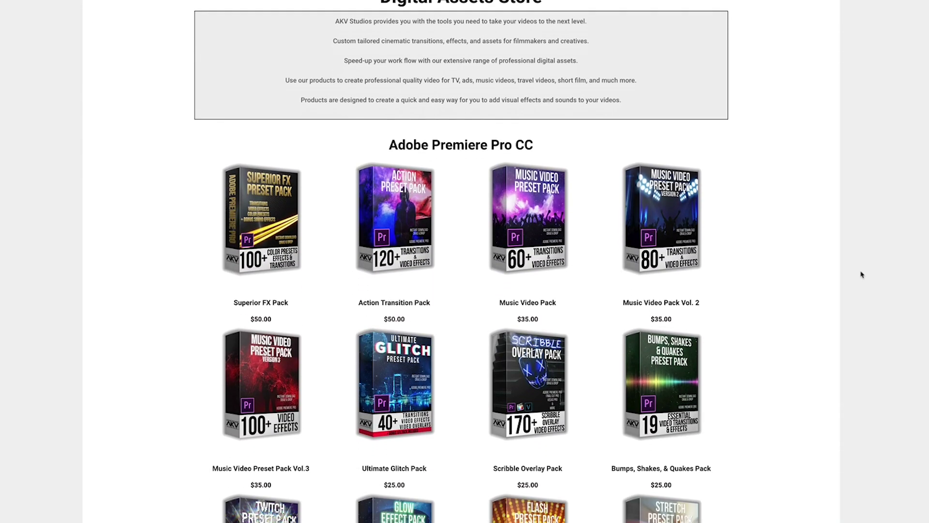
scroll(861, 274, down, 4)
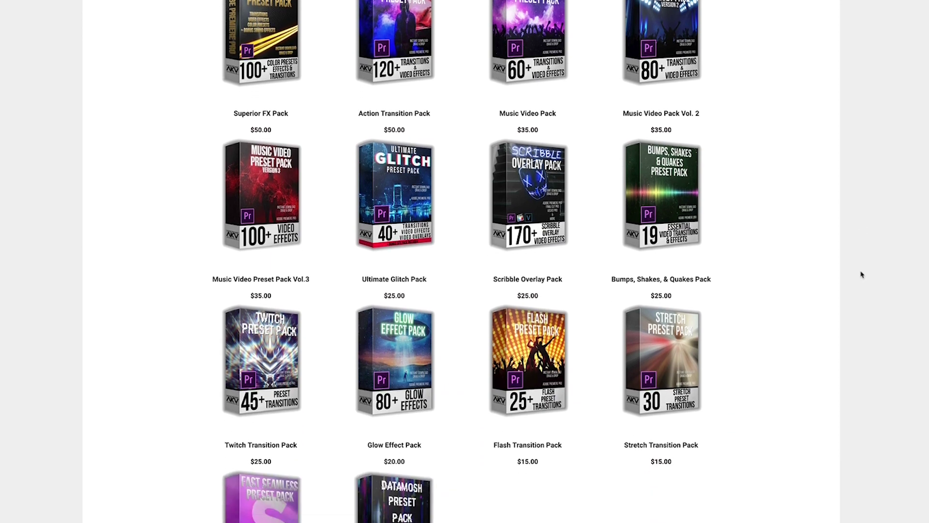
scroll(862, 274, down, 3)
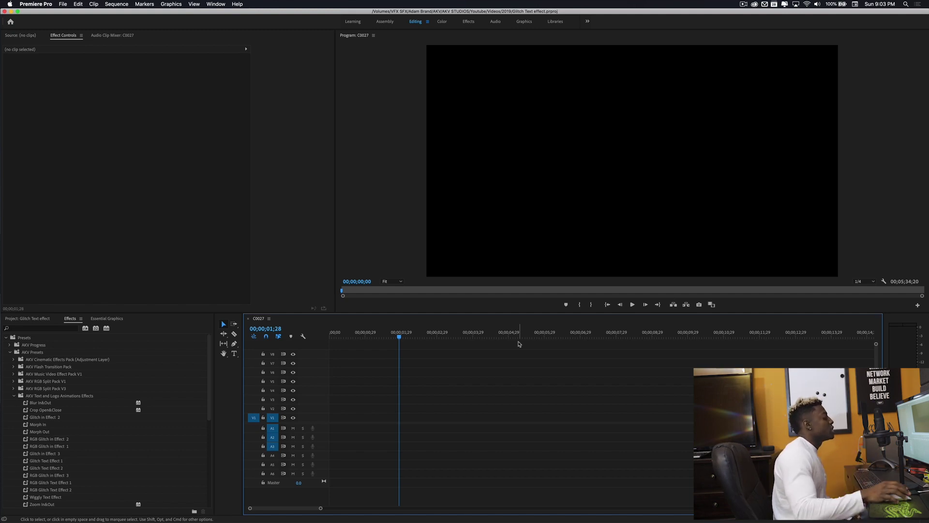
- Open AKV > Glitch Sound Pack in Finder and drag two glitch mp3 files onto track A1
click(229, 520)
mouse_move(145, 520)
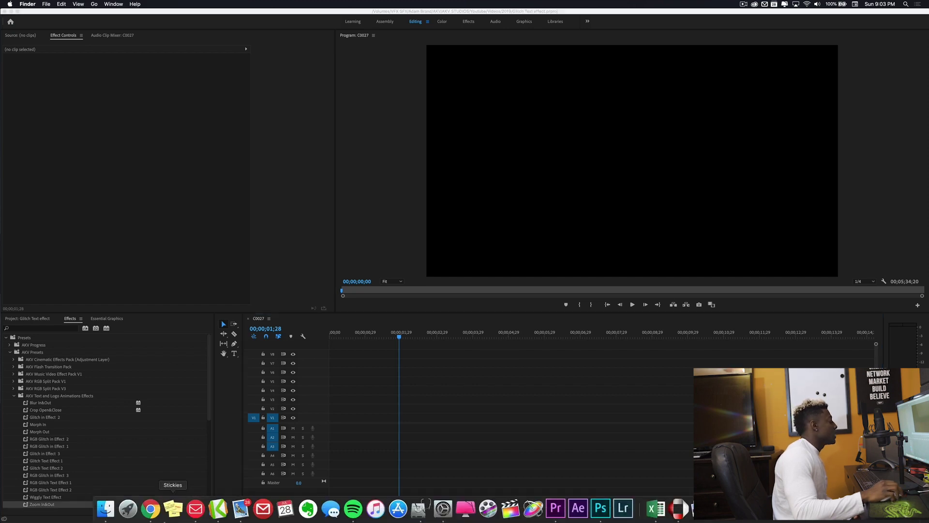
click(110, 509)
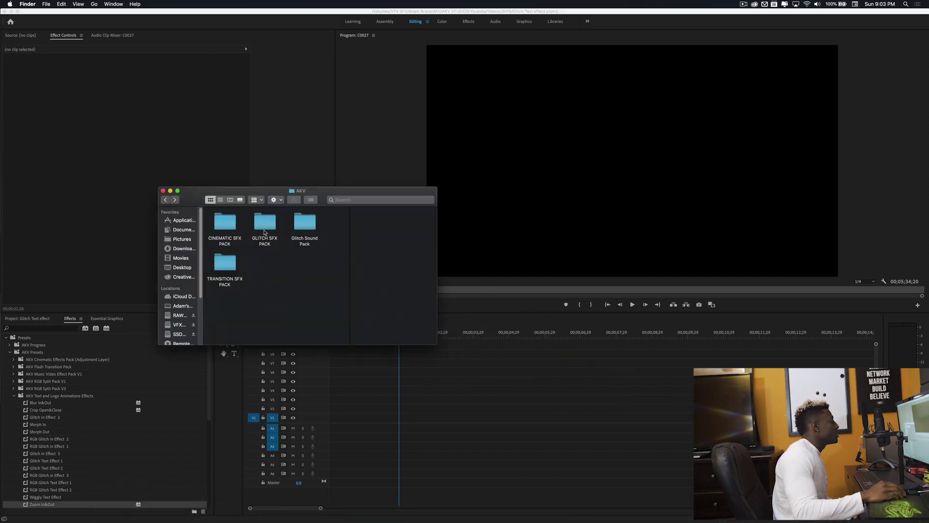
click(265, 228)
double_click(303, 226)
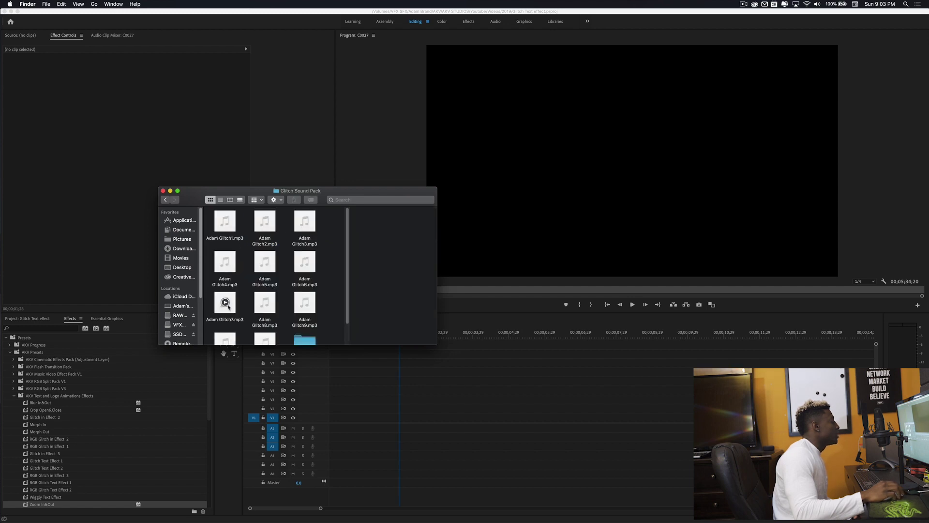
drag(232, 302, 493, 428)
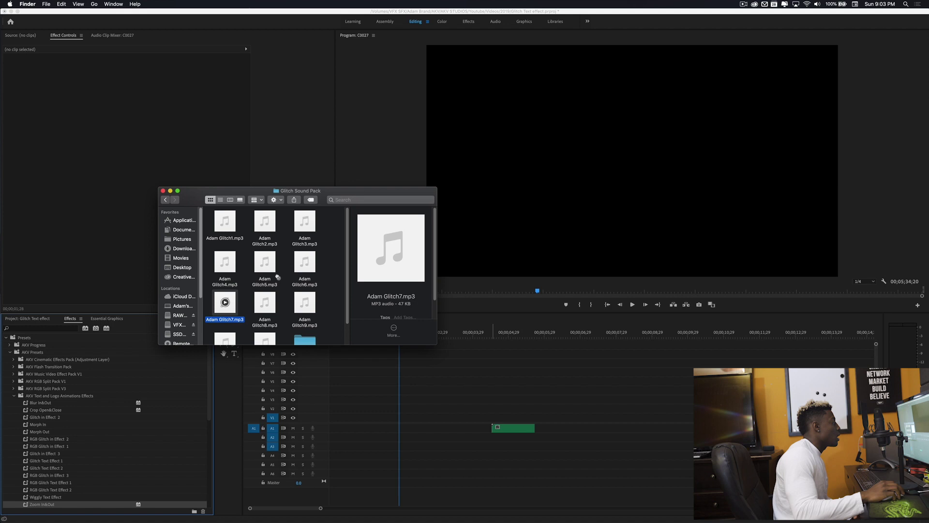
drag(233, 241, 568, 428)
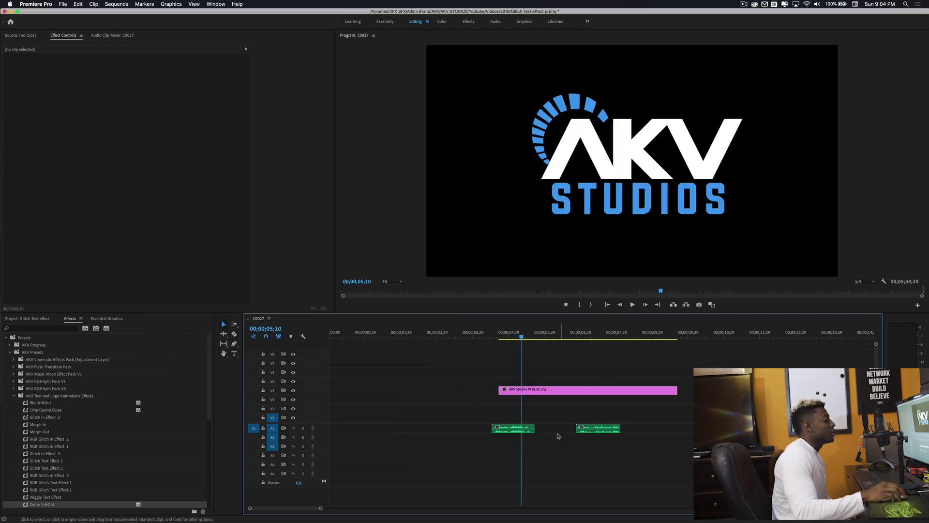
- Shift both glitch sound clips later to line up with the logo, then play to check timing
drag(604, 430, 639, 429)
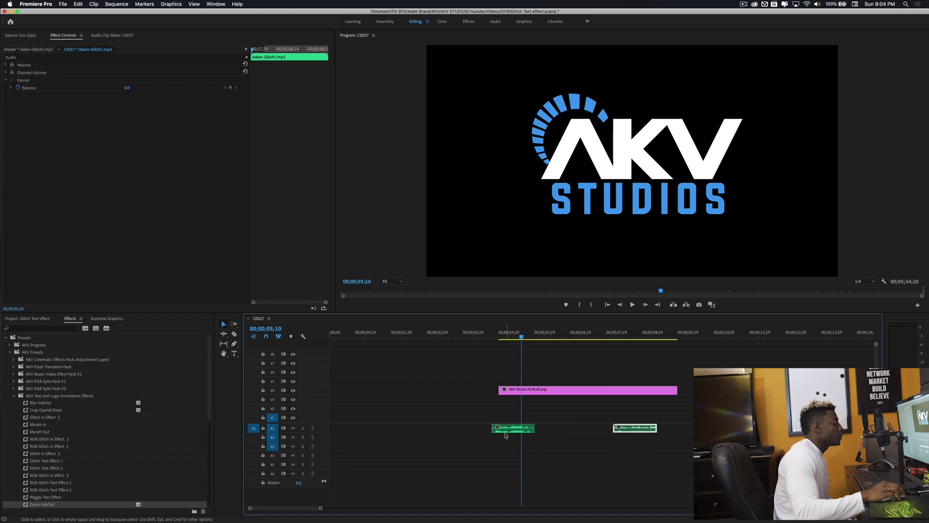
drag(504, 435, 544, 432)
click(501, 334)
key(space)
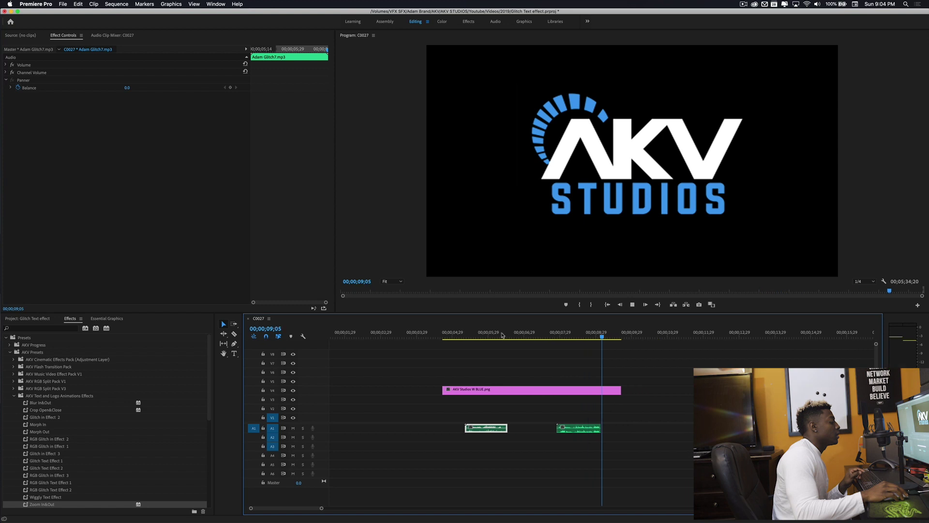
key(space)
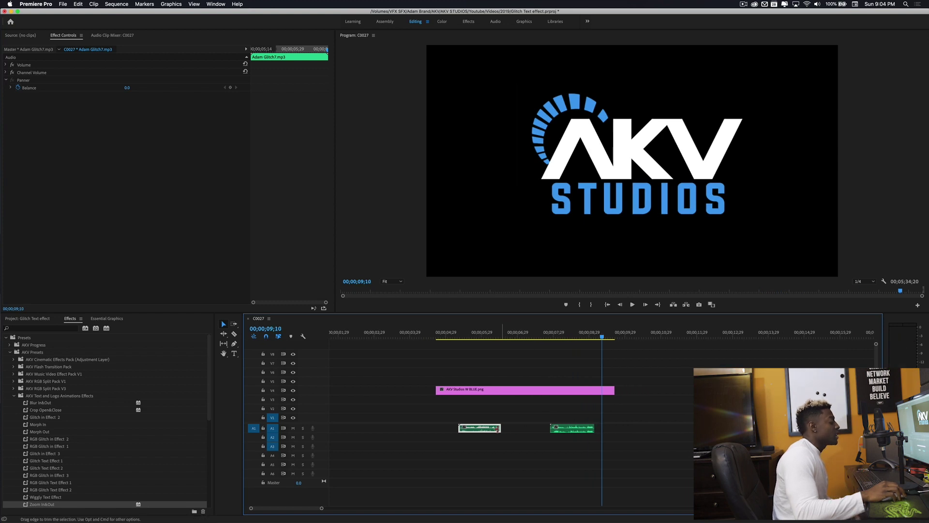
- Move one glitch sound down to track A2 and replay the new timing up to 05;23
mouse_move(489, 430)
mouse_down()
mouse_move(574, 429)
mouse_move(498, 438)
mouse_up()
click(459, 332)
scroll(460, 332, up, 2)
key(space)
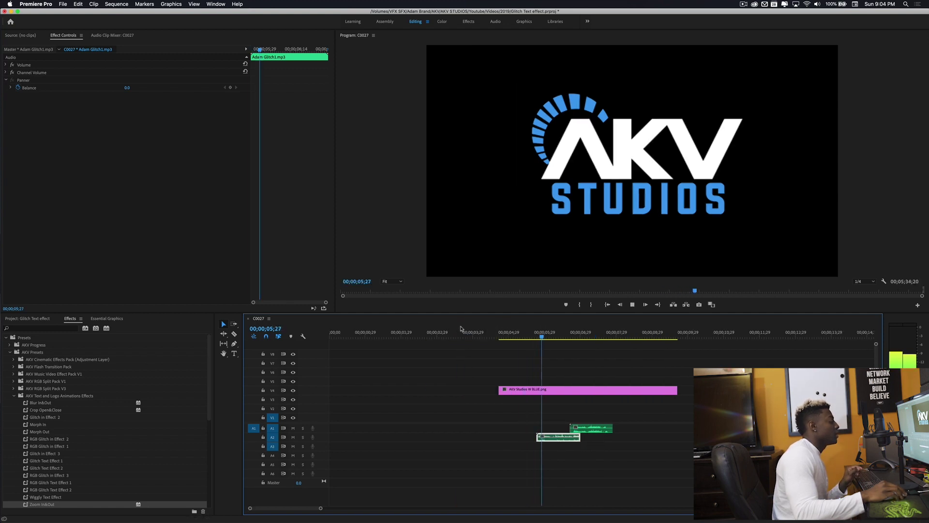
click(534, 332)
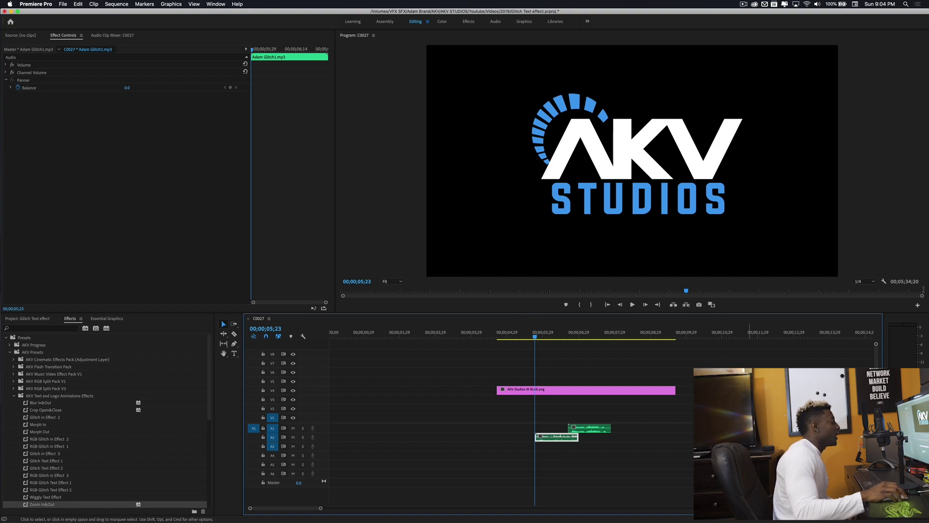
scroll(137, 410, down, 3)
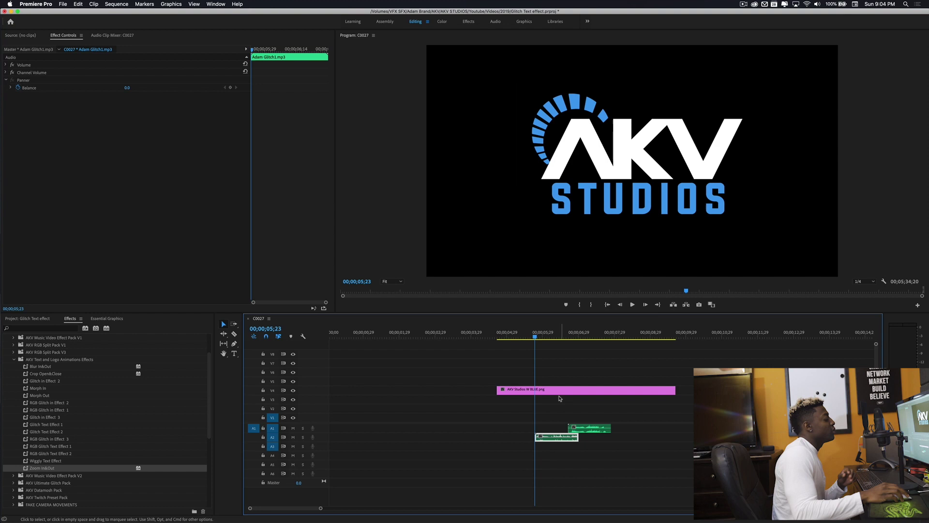
- Split the logo clip on V4 at 05;23 and 06;14
click(537, 393)
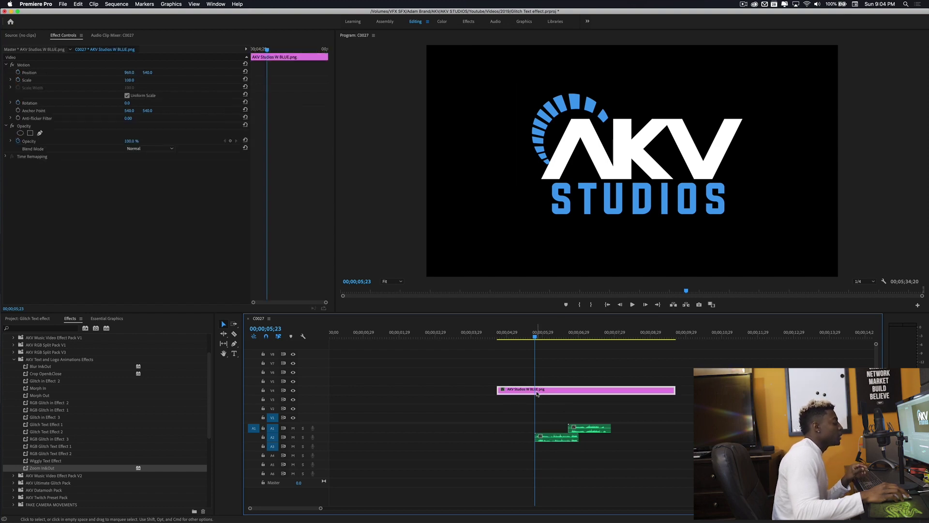
click(536, 336)
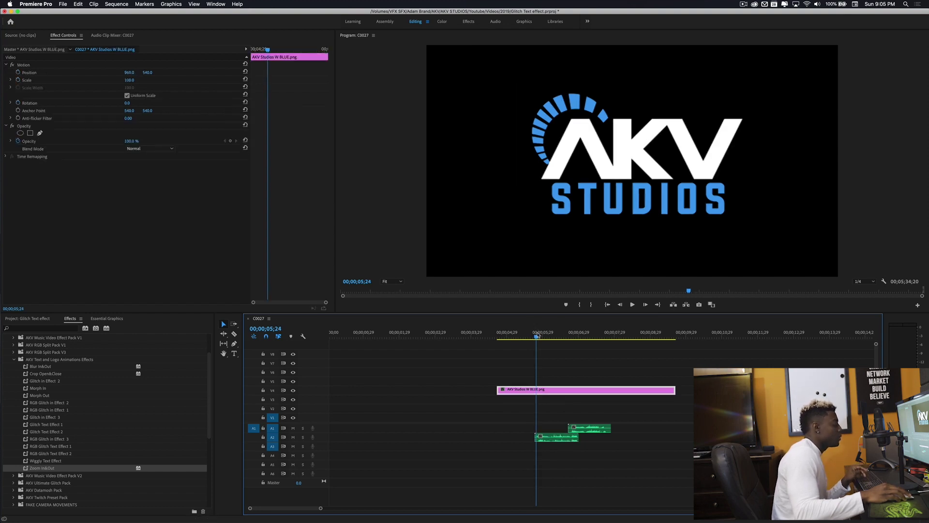
key(Left)
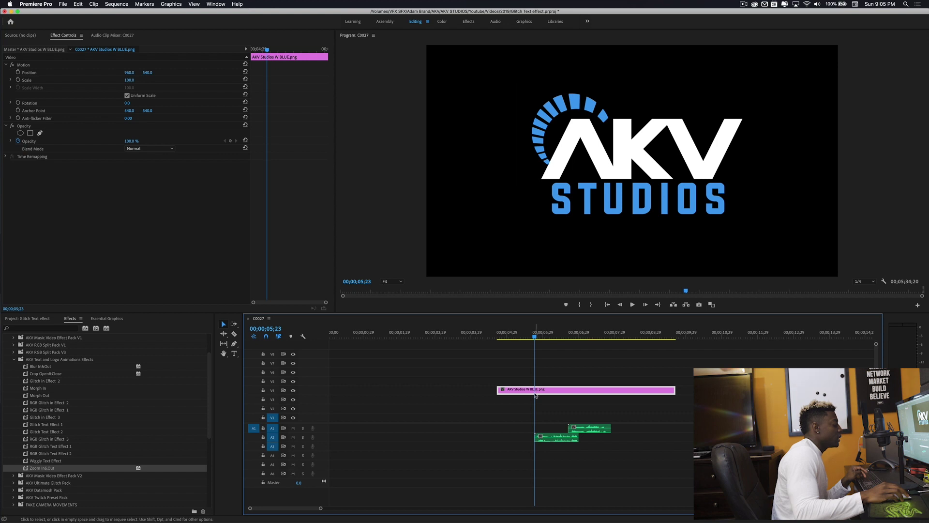
key(super+k)
drag(536, 336, 577, 339)
click(561, 390)
key(super+k)
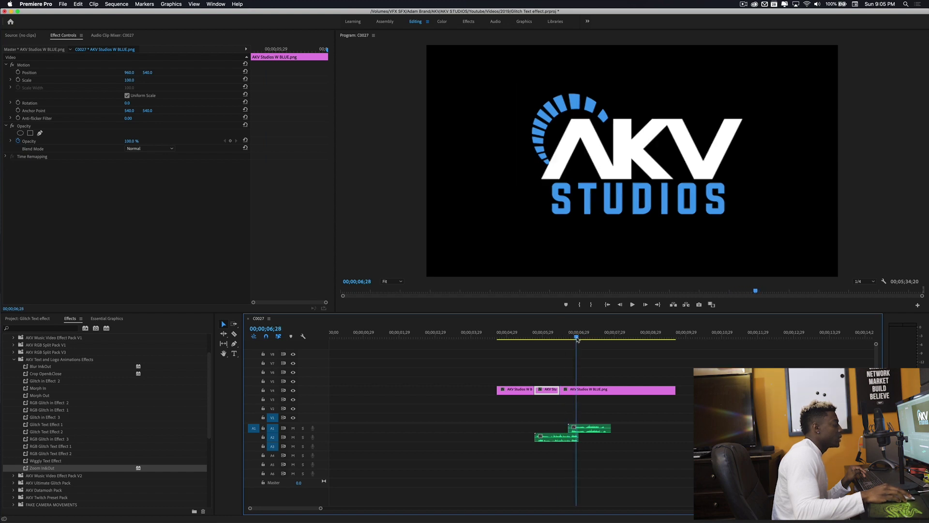
- Cut the remaining logo piece at 06;27 and 07;13, then lift a short piece onto V5
click(576, 389)
key(super+k)
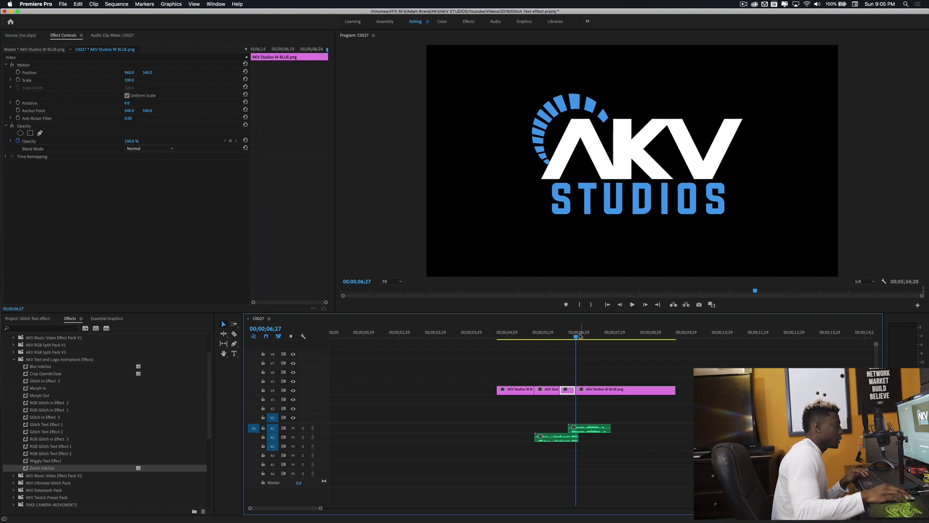
drag(577, 338, 602, 338)
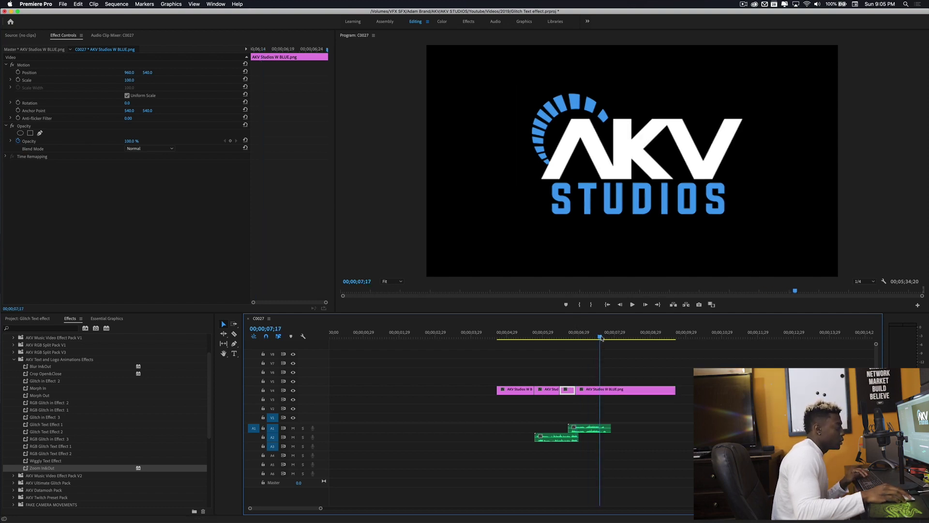
key(super+k)
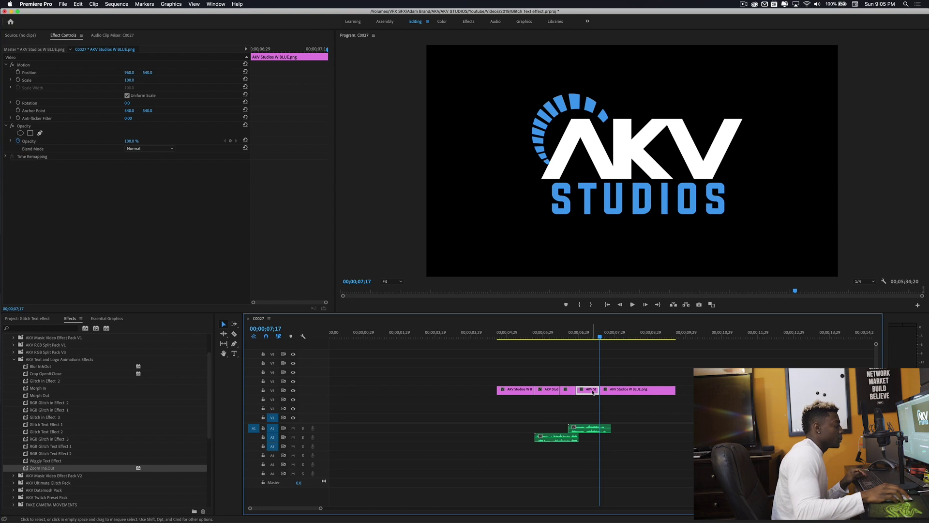
drag(598, 390, 549, 385)
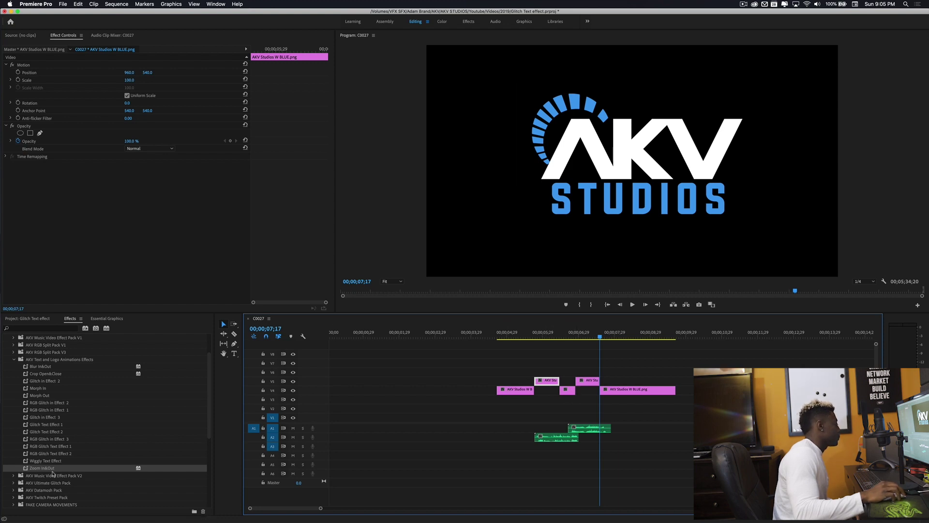
- Apply Glitch Text Effect 2 to a logo piece, preview it, and trim the small V4 piece by 6 frames
drag(50, 431, 102, 457)
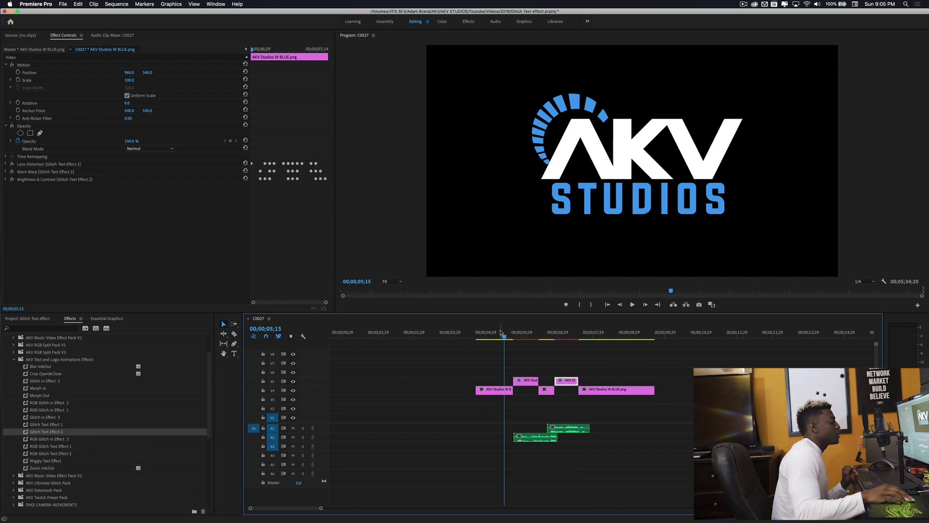
key(space)
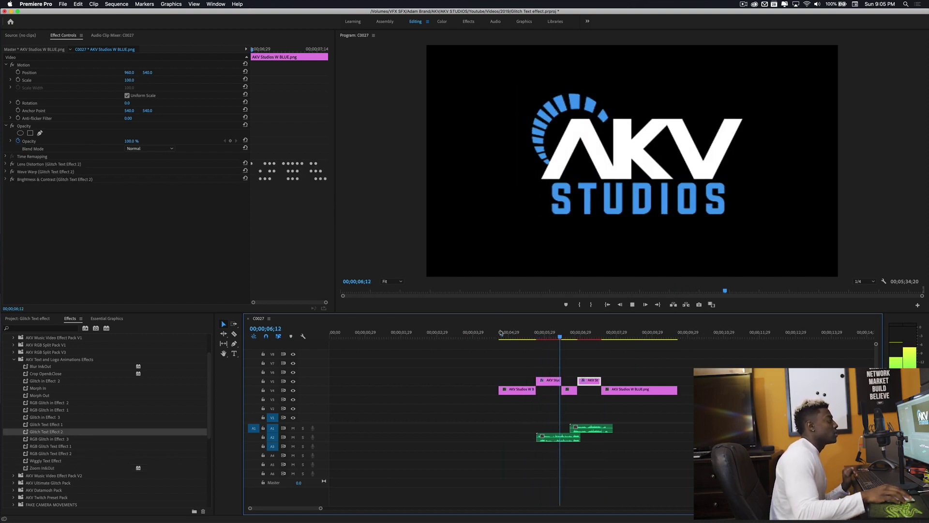
key(space)
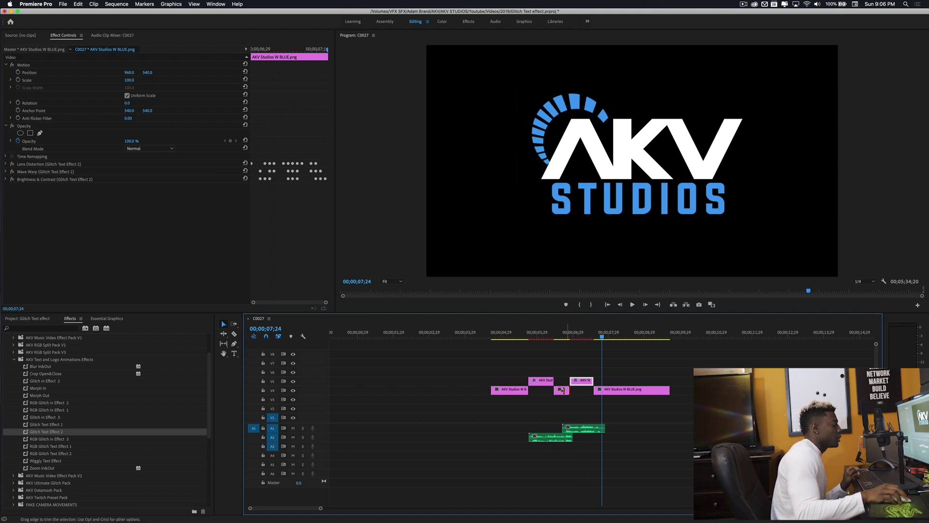
drag(562, 390, 562, 381)
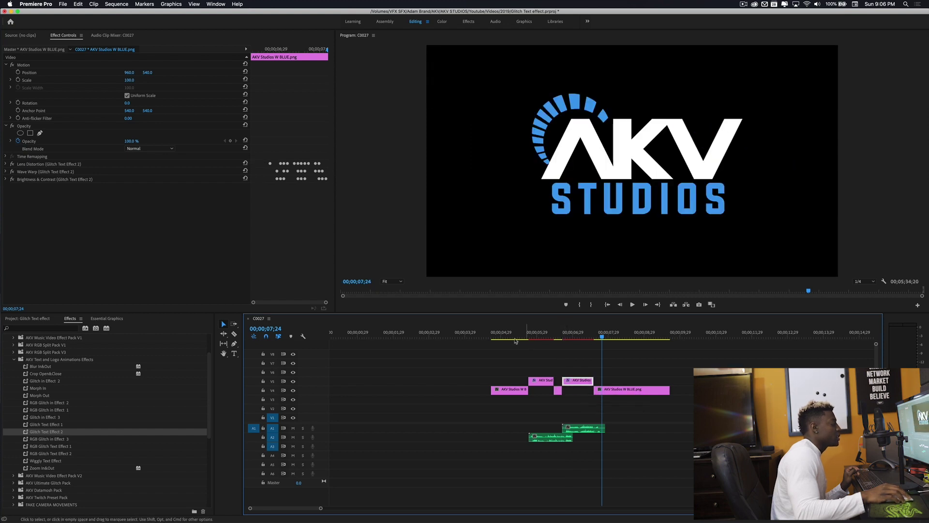
- Replay the glitch cuts zoomed in, then zoom back out to show all clips
click(503, 332)
key(=)
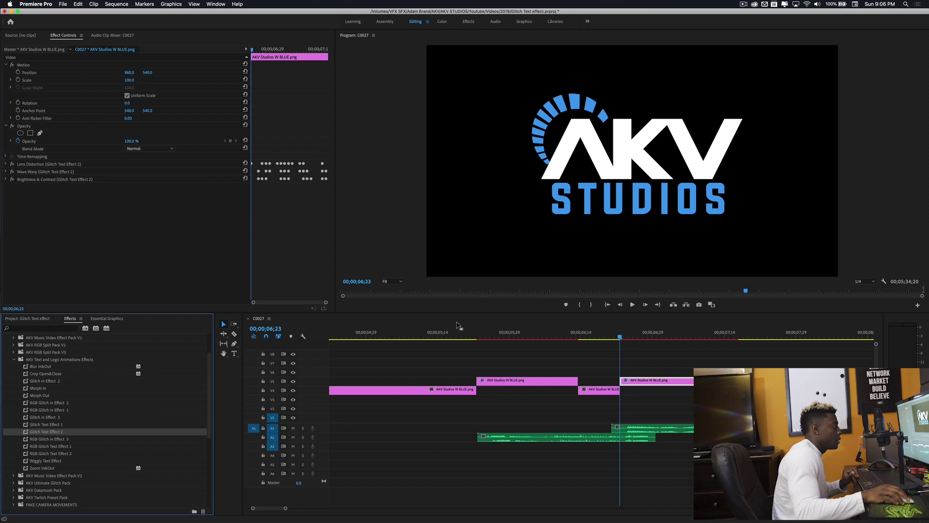
key(space)
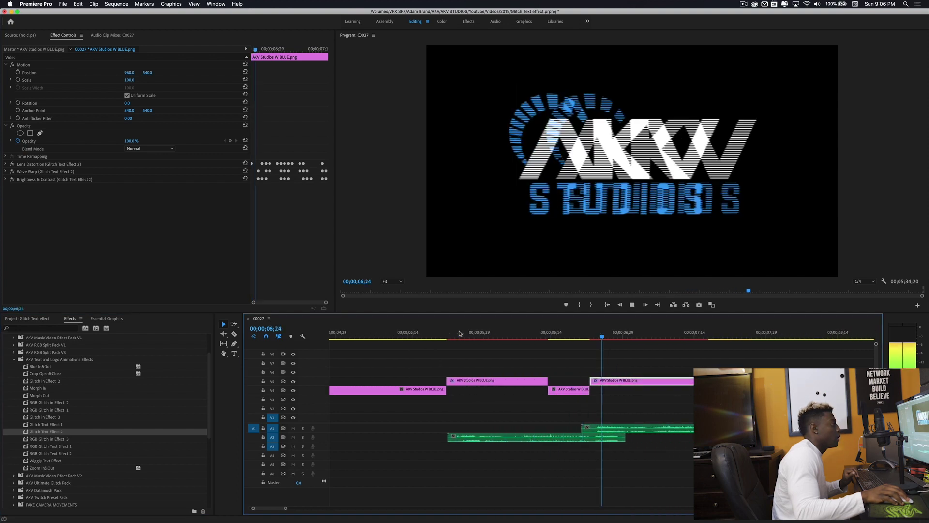
key(space)
key(minus)
key(minus)
key(minus)
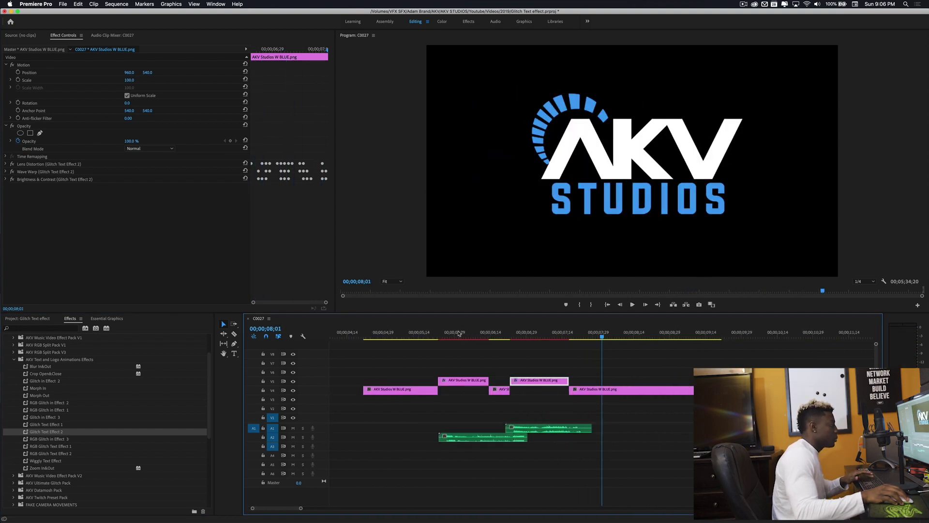
- Mark an In point at 00;00;04;21 and move the playhead near 09;19
click(484, 338)
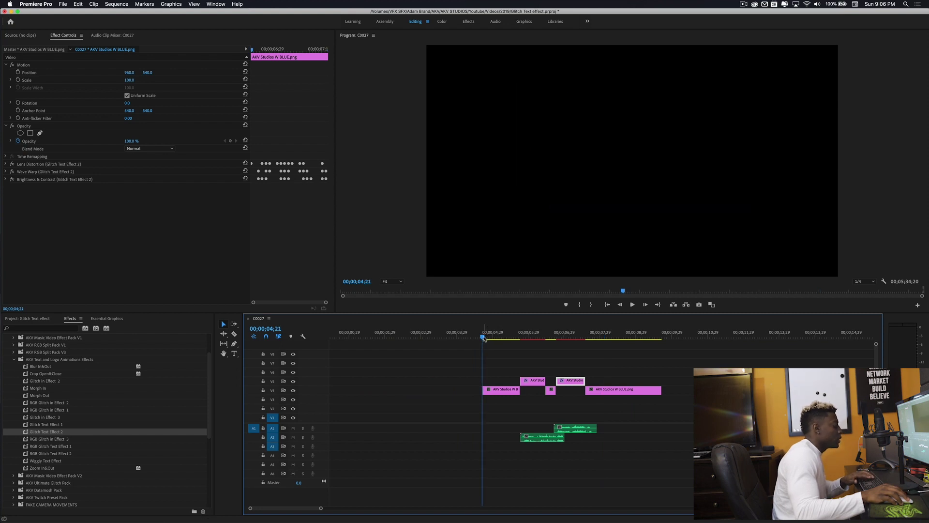
scroll(484, 338, up, 1)
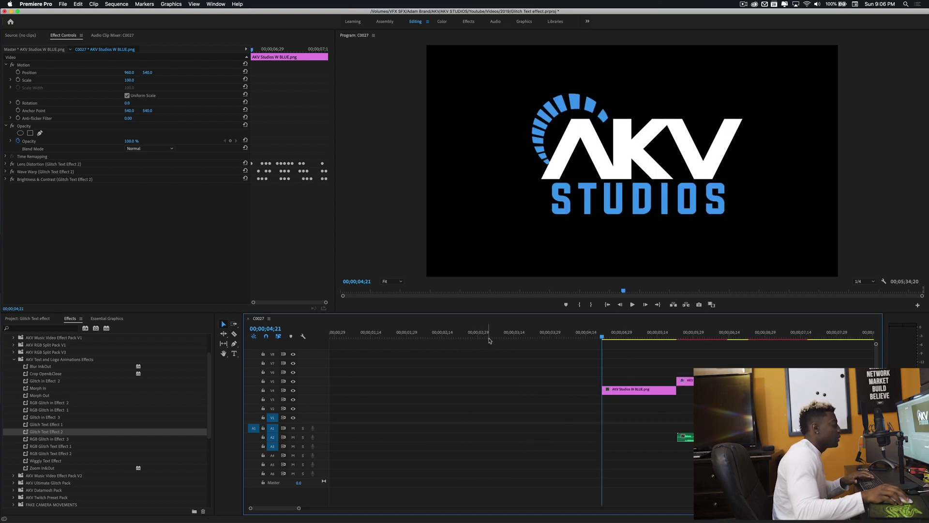
click(582, 304)
click(677, 337)
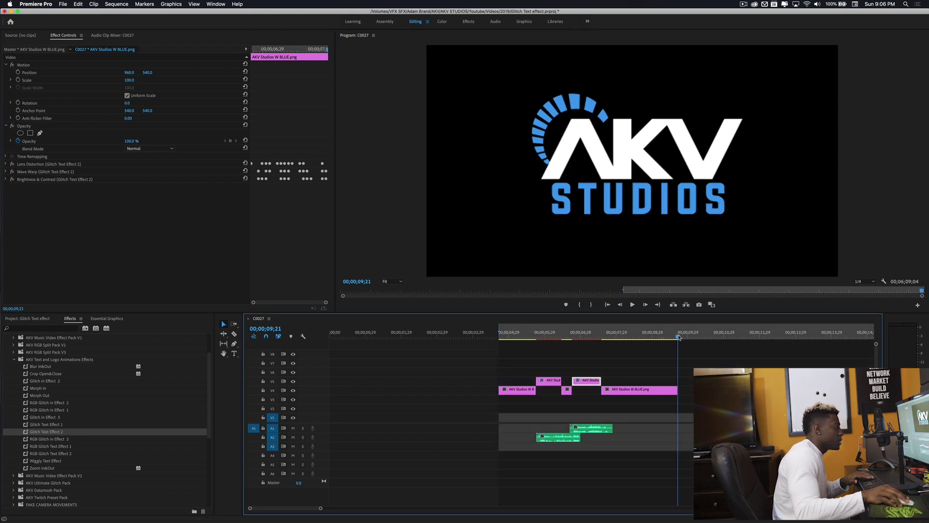
key(=)
key(=)
- Mark the Out point at 00;00;09;21 and park the playhead at 09;09 in the last clip
click(591, 305)
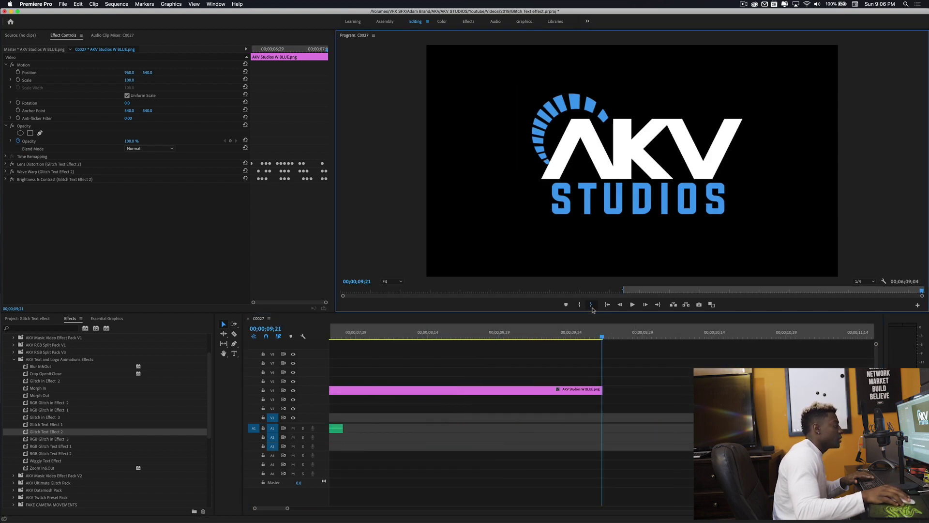
click(605, 333)
click(603, 332)
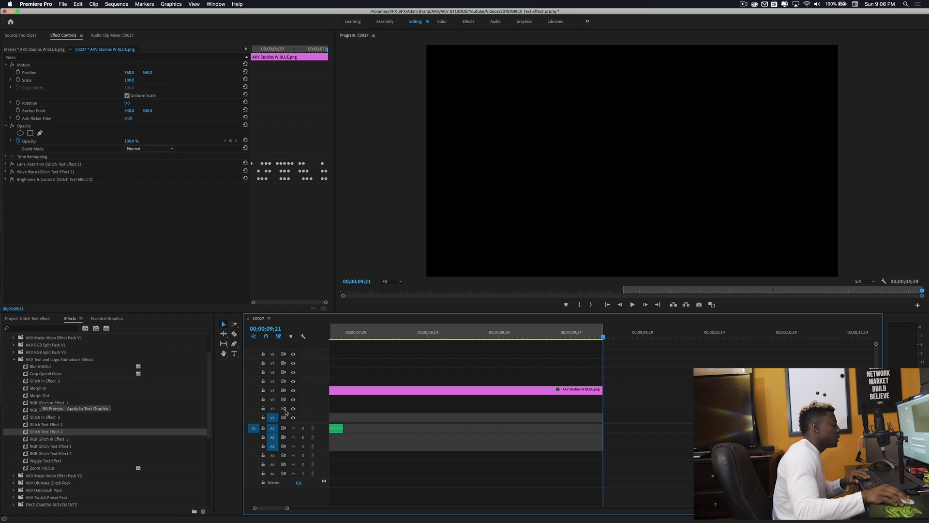
key(Left)
key(Left)
key(Left)
key(Left)
key(Left)
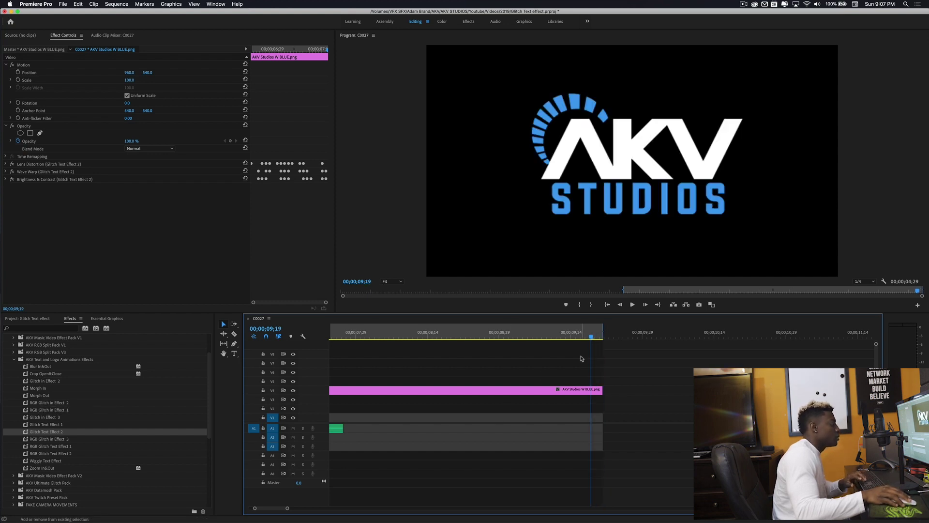
key(Left)
key(Left)
key(Left)
key(Left)
key(Left)
key(Left)
key(Left)
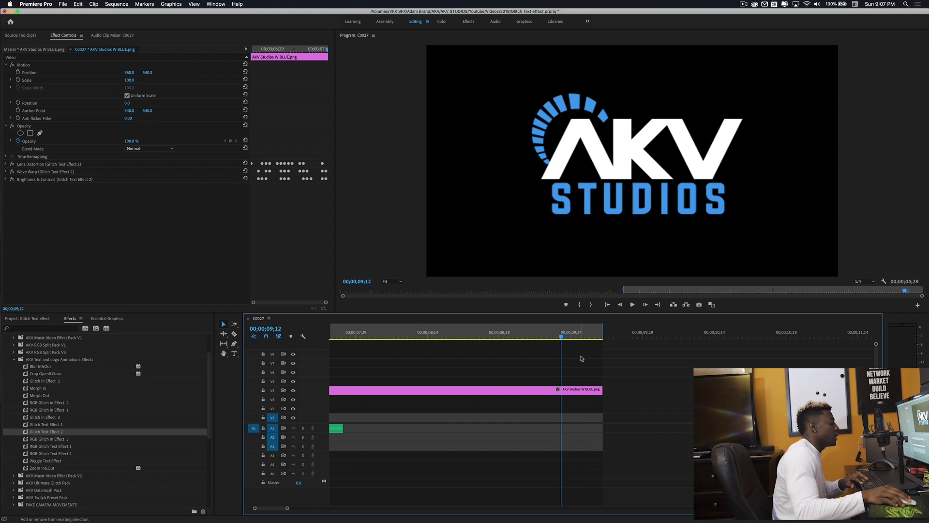
- Select the last and then the first AKV Studios clip on V4, with the playhead at 05;04
click(546, 391)
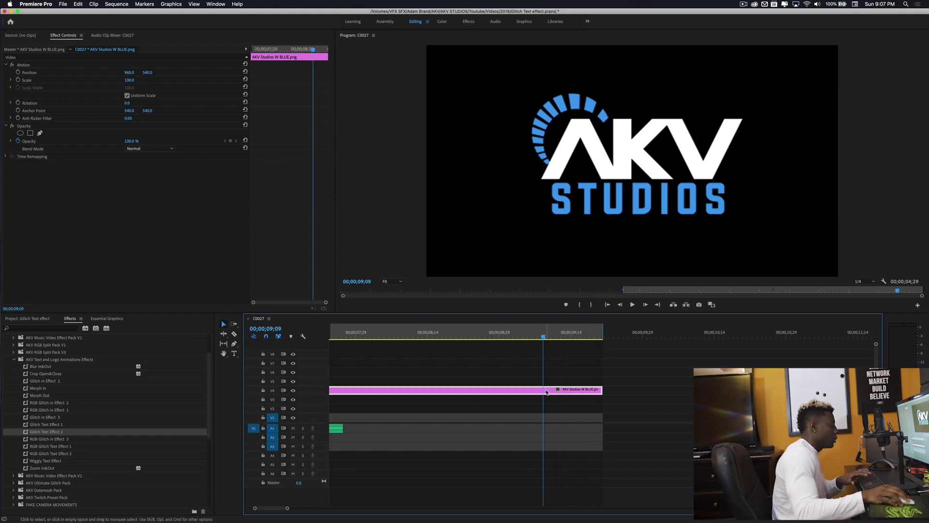
key(minus)
key(minus)
key(minus)
key(minus)
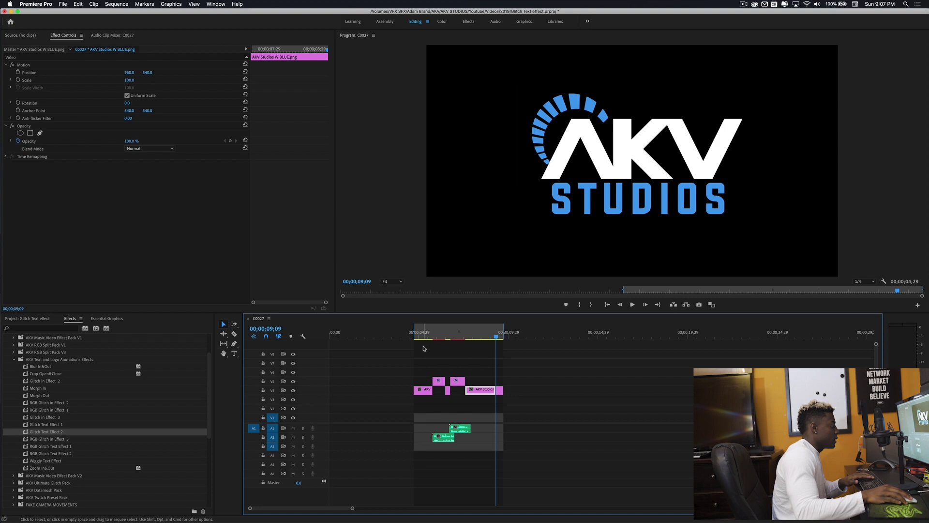
drag(420, 337, 415, 337)
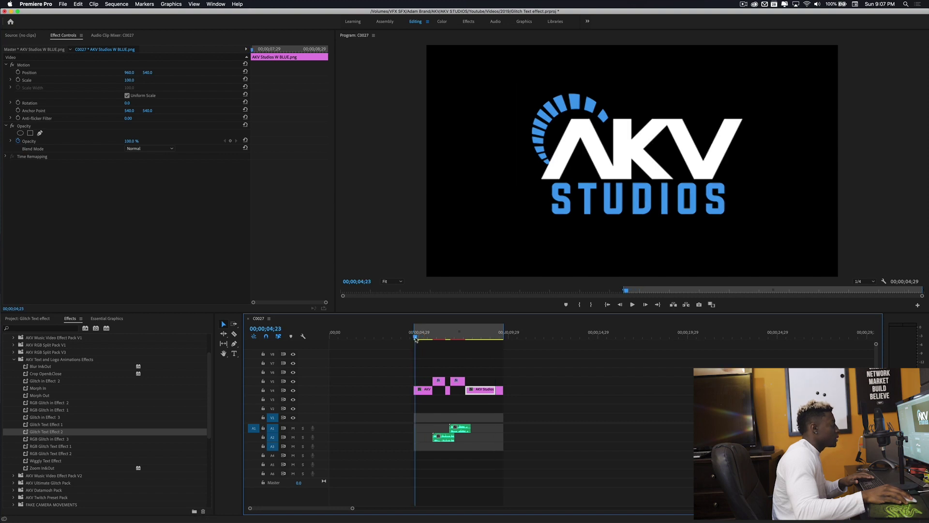
key(equal)
key(equal)
key(equal)
key(equal)
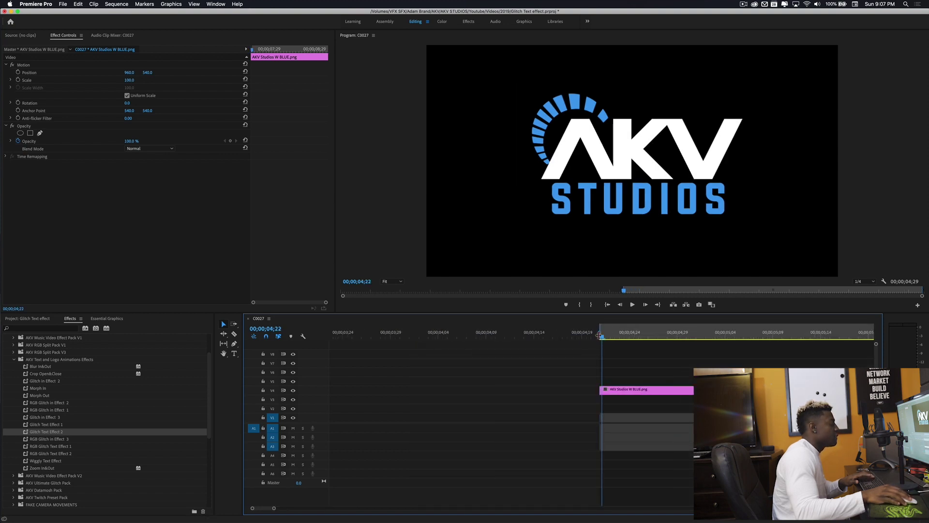
drag(602, 339, 600, 339)
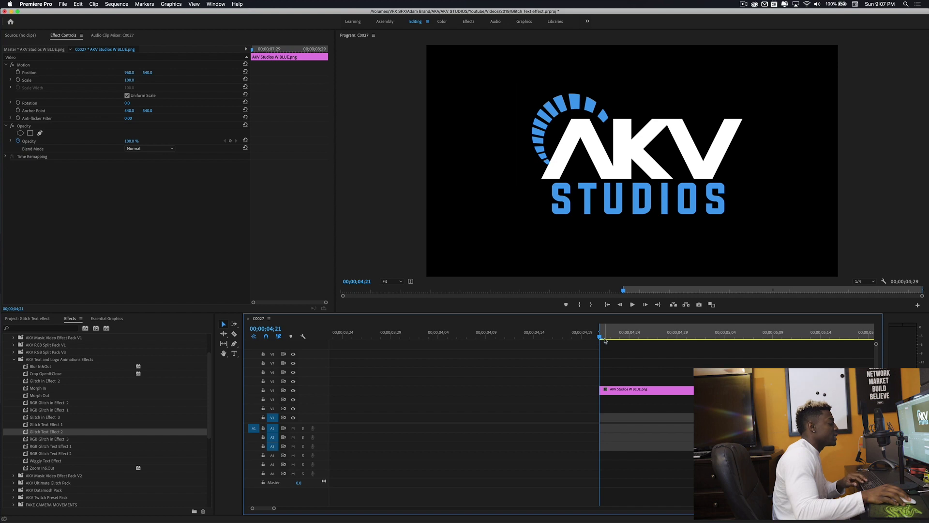
click(605, 390)
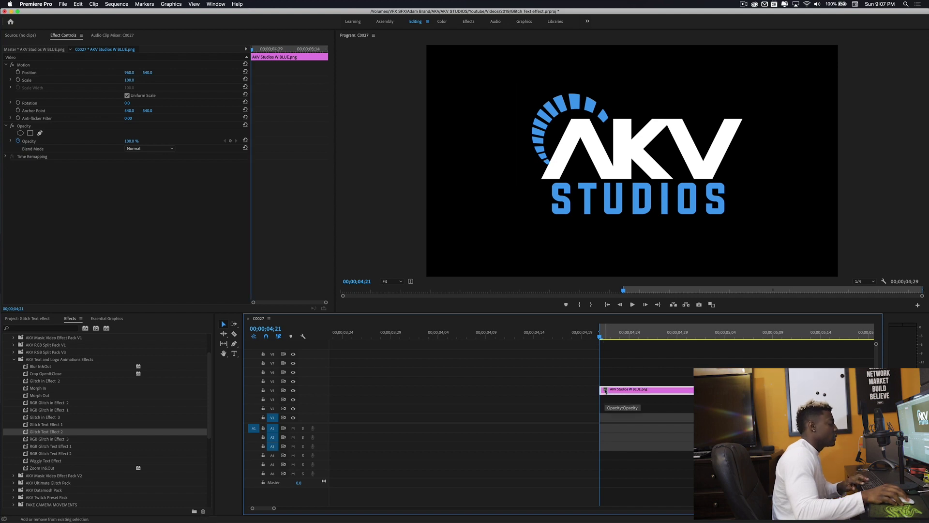
key(Right)
key(Right)
key(Right)
key(Right)
key(Right)
key(Right)
key(Right)
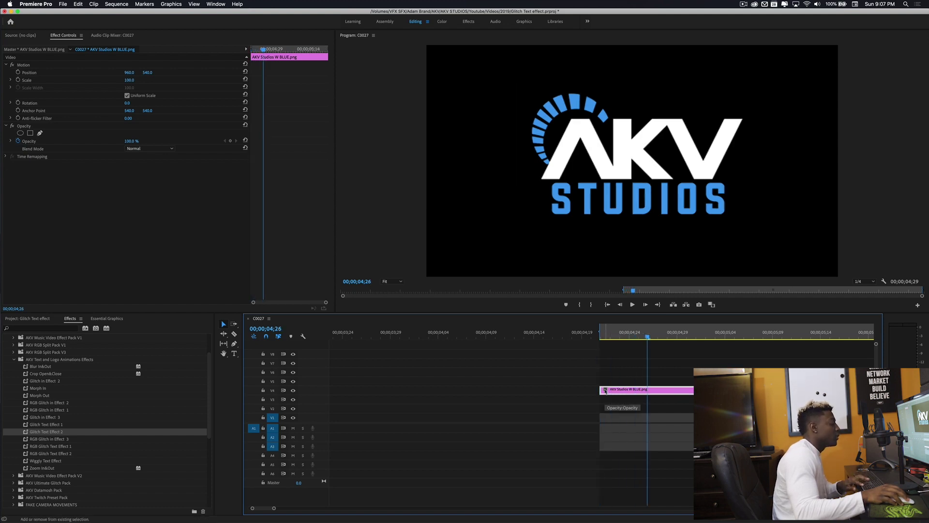
key(Right)
key(Right)
key(Right)
key(Right)
key(Right)
key(Right)
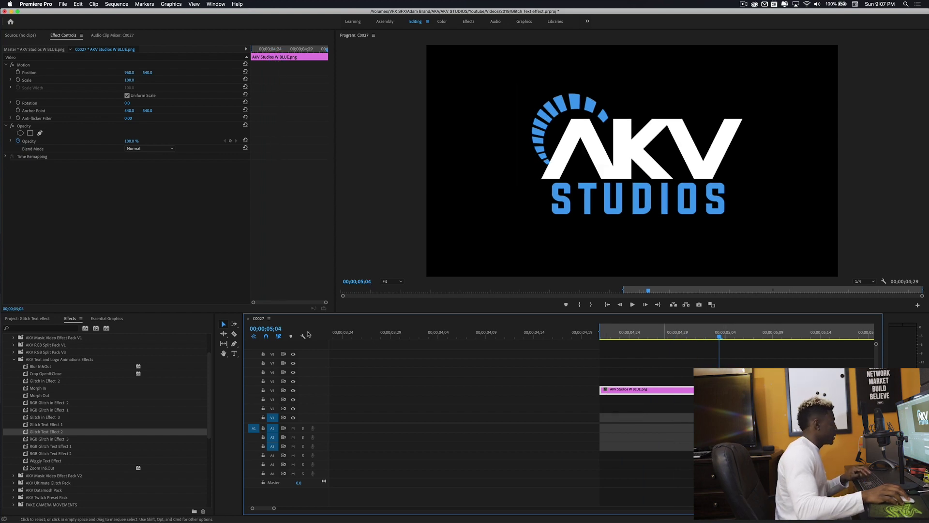
- Apply Morph In to the first V4 logo clip and Morph Out to the last
drag(42, 389, 631, 390)
scroll(612, 390, down, 5)
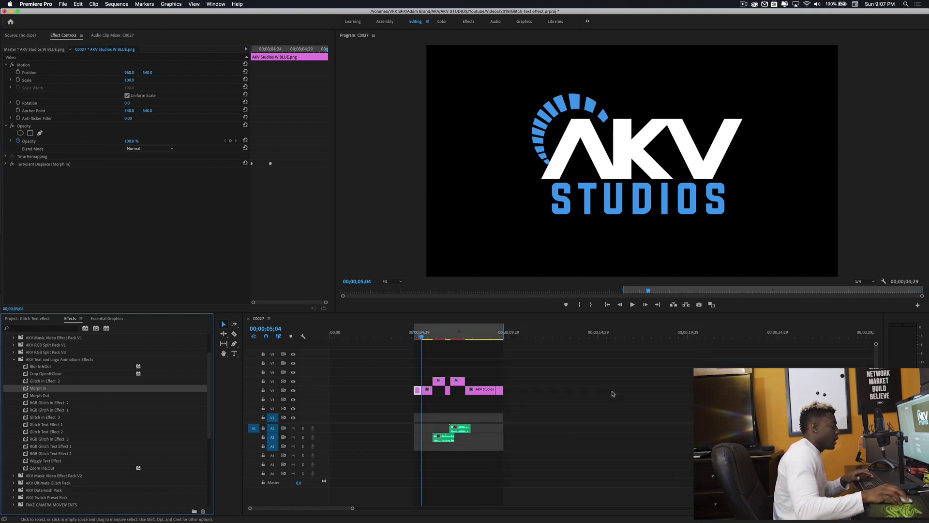
drag(41, 396, 563, 385)
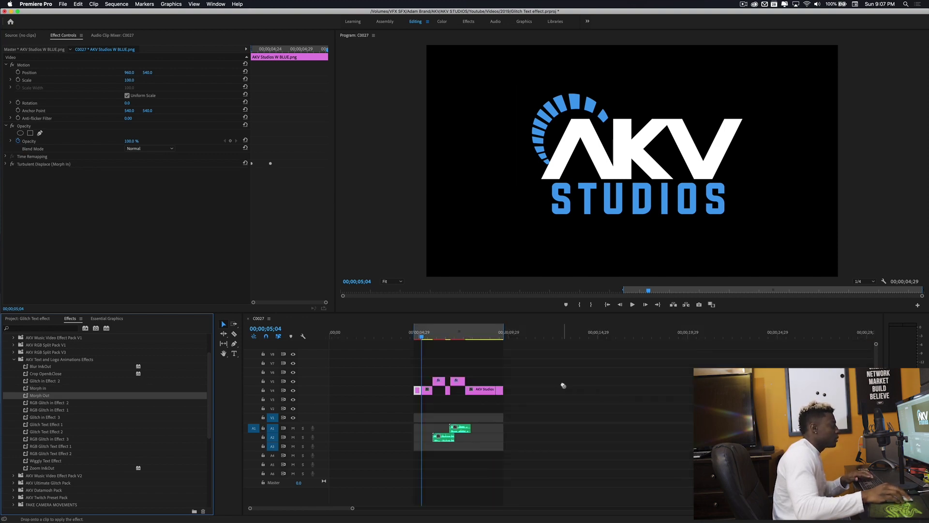
drag(503, 392, 502, 392)
scroll(497, 391, up, 5)
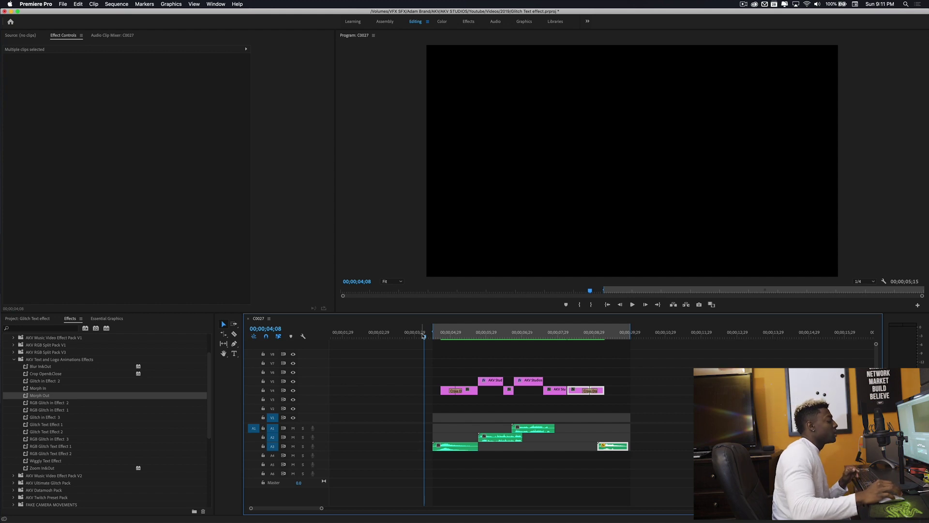
- Play the full glitched AKV Studios intro and return the playhead to its start
scroll(423, 336, left, 2)
key(space)
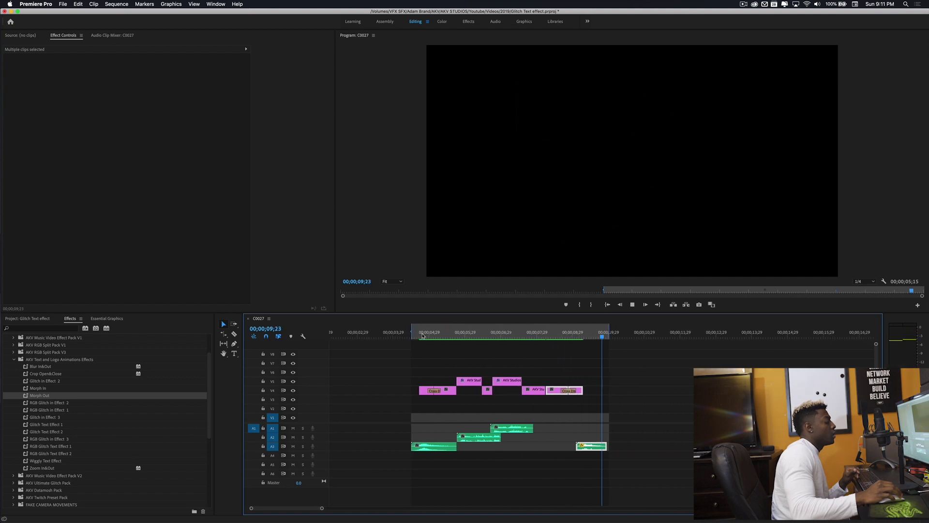
key(space)
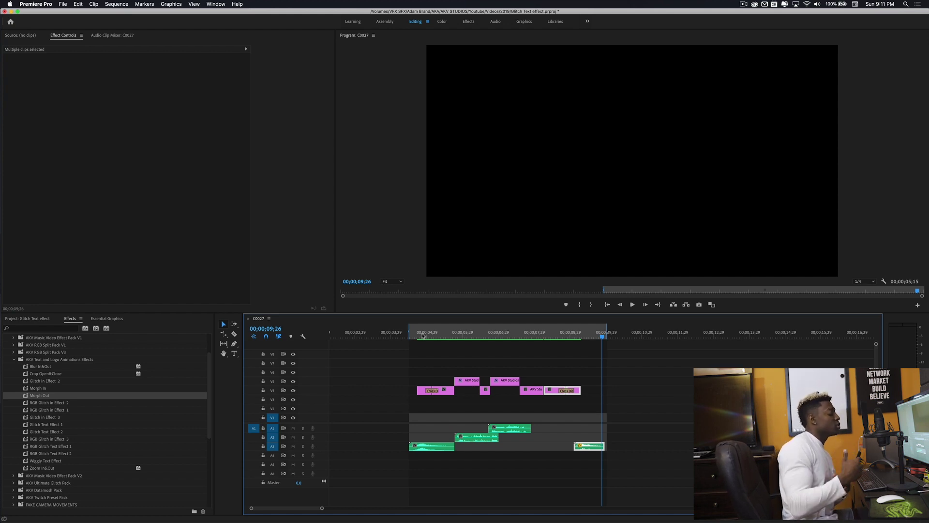
drag(415, 335, 505, 342)
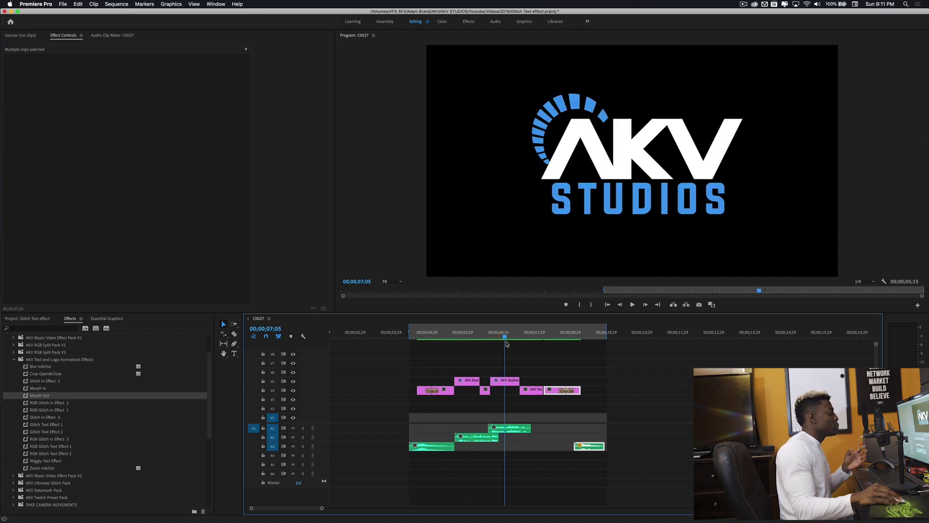